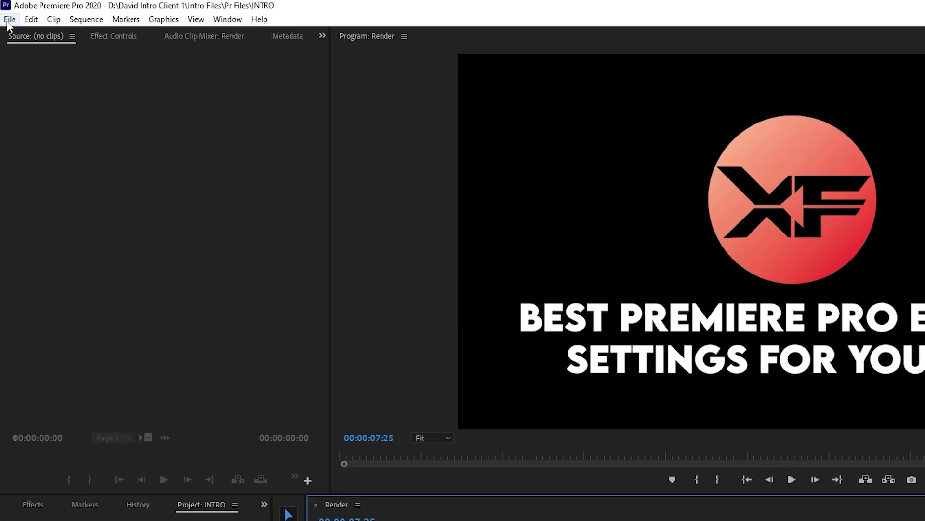
Step: Open the Export Settings dialog for the Render sequence from the File > Export > Media menu
{"action": "left_click", "coordinate": [10, 20]}
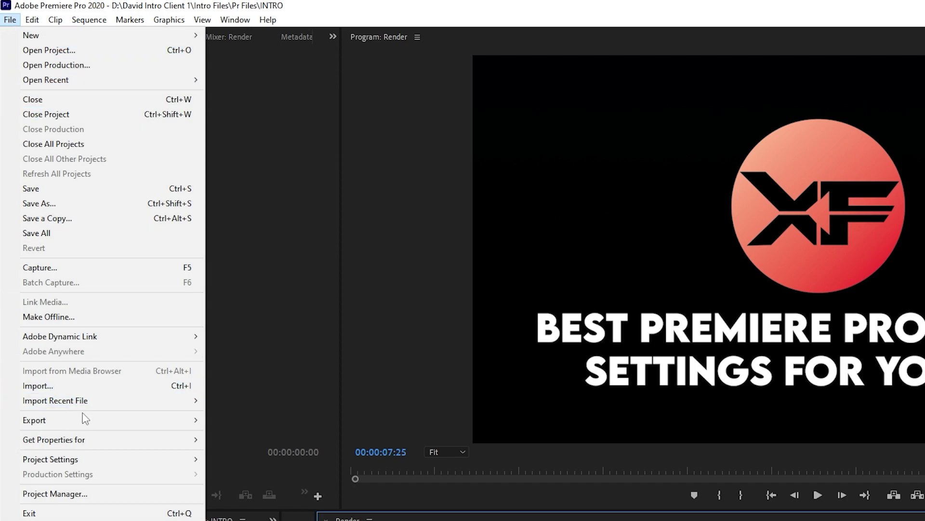
{"action": "mouse_move", "coordinate": [101, 424]}
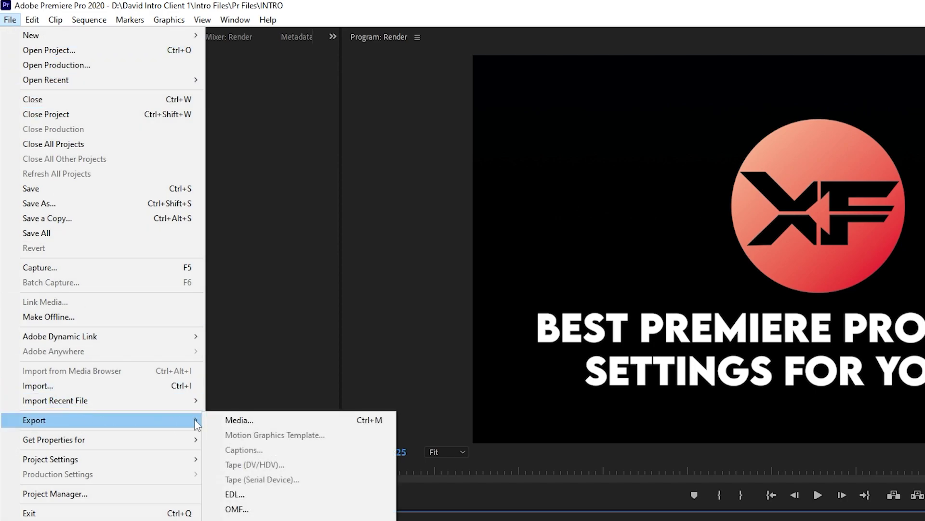
{"action": "left_click", "coordinate": [259, 421]}
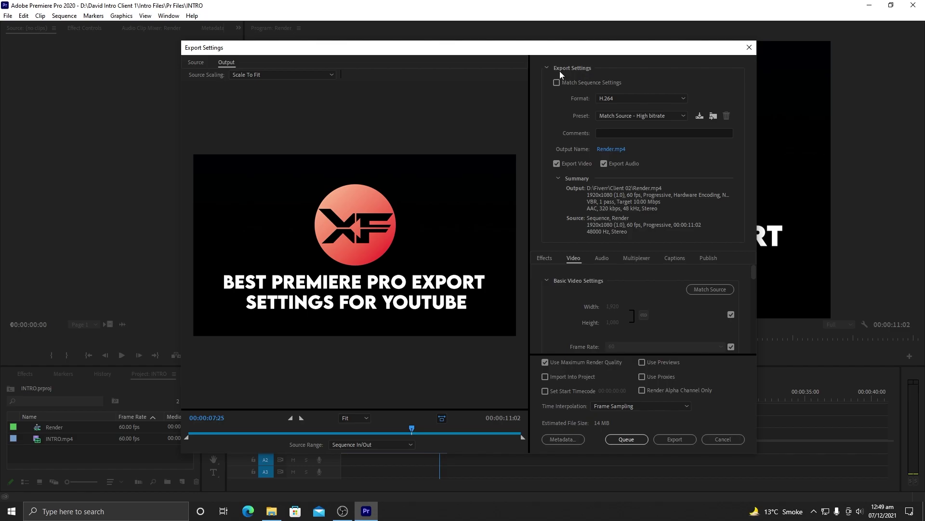
{"action": "left_click", "coordinate": [614, 116]}
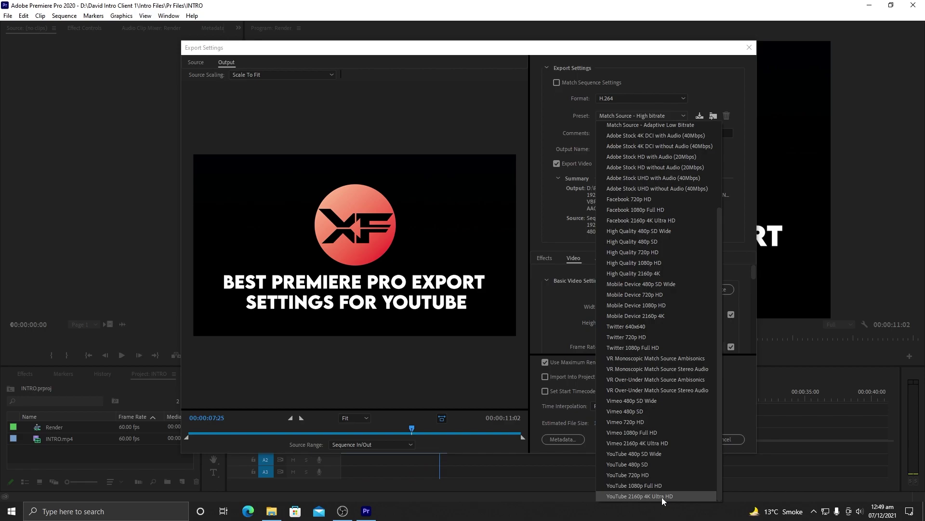
{"action": "left_click", "coordinate": [545, 120]}
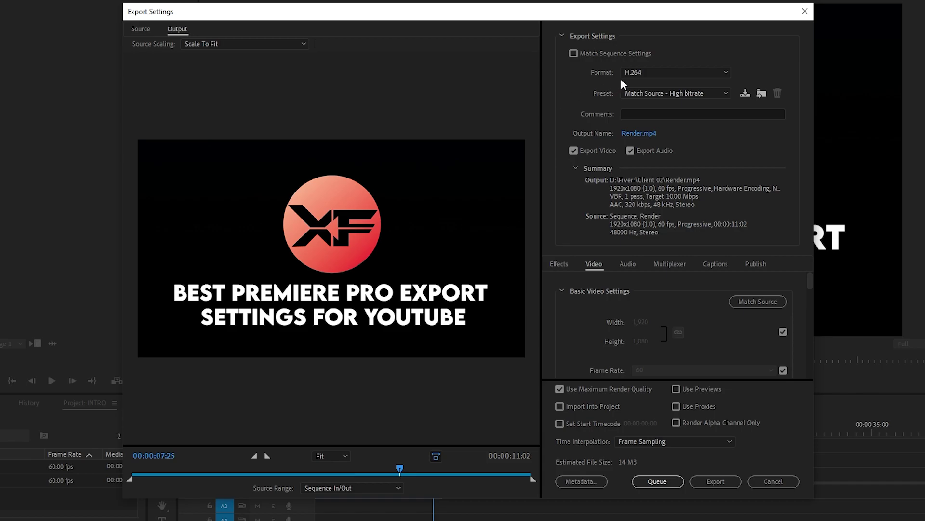
{"action": "left_click", "coordinate": [651, 76]}
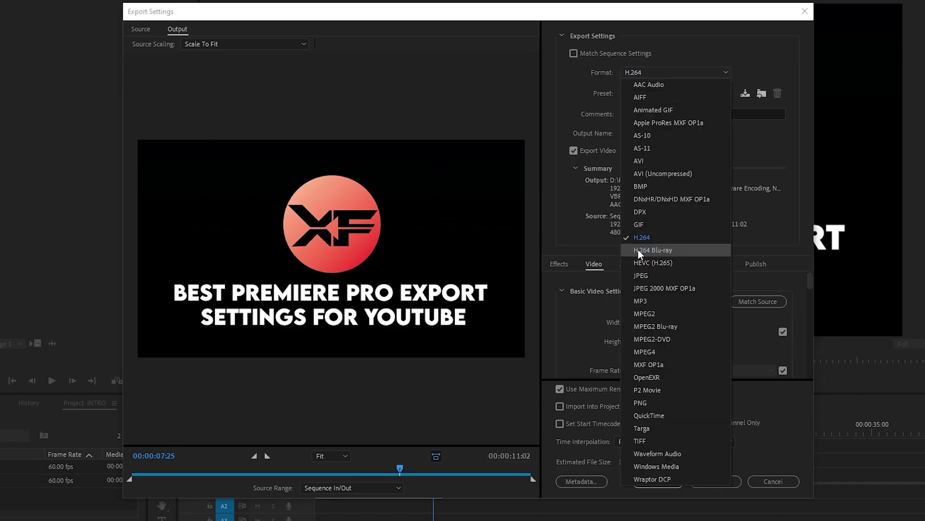
{"action": "left_click", "coordinate": [651, 241]}
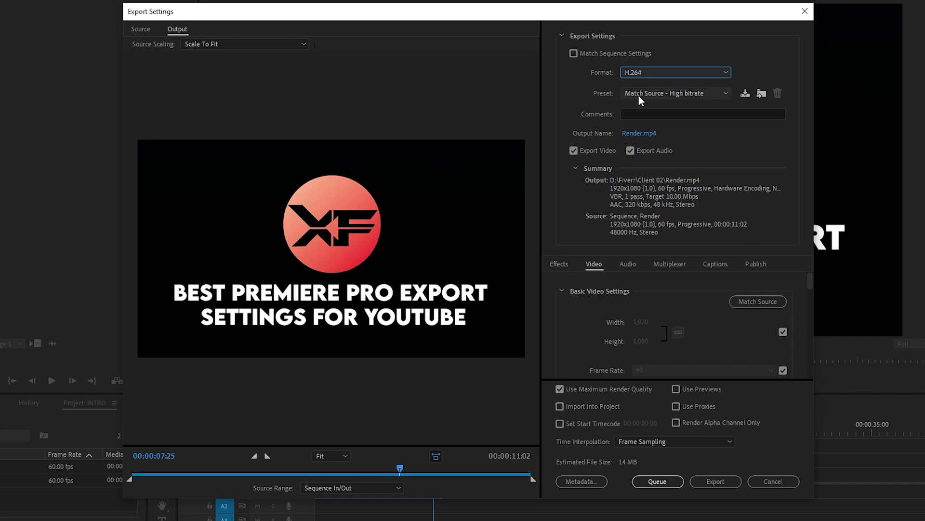
{"action": "left_click", "coordinate": [674, 94]}
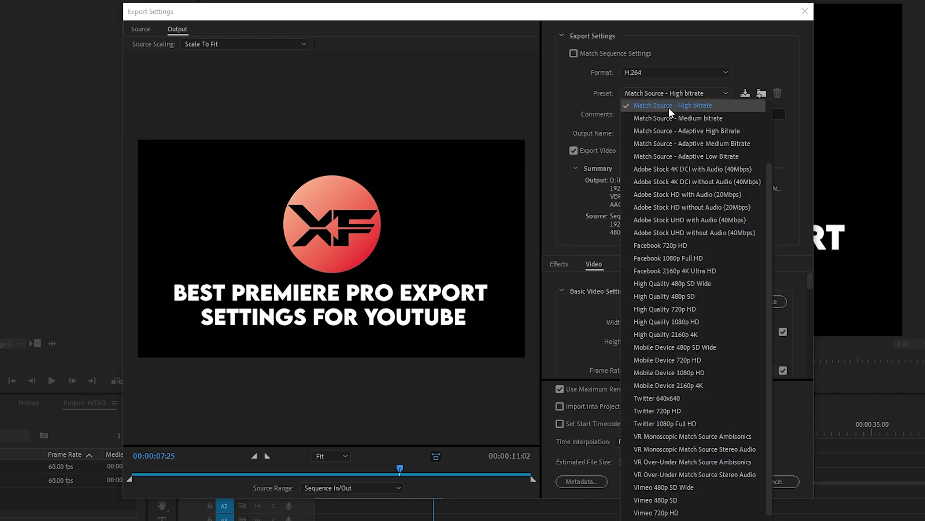
{"action": "left_click", "coordinate": [692, 106]}
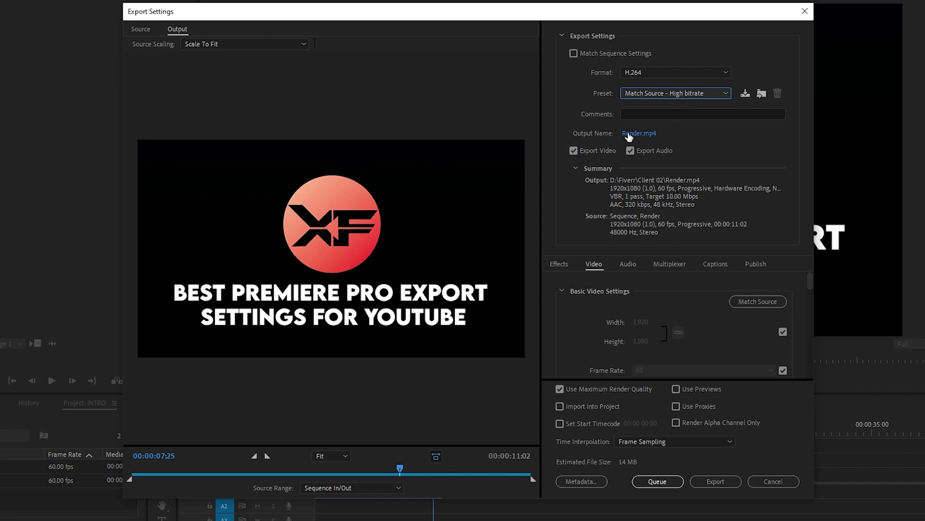
{"action": "left_click", "coordinate": [629, 135]}
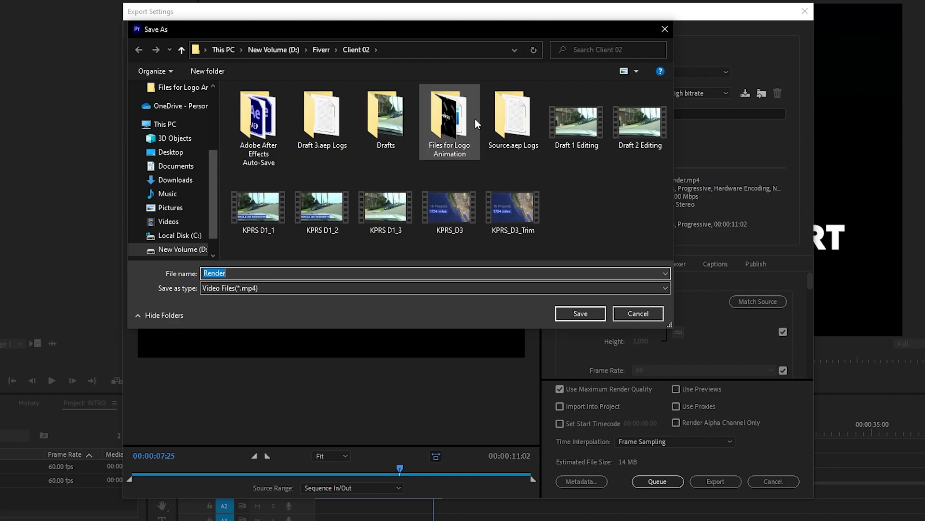
{"action": "left_click", "coordinate": [257, 274]}
{"action": "double_click", "coordinate": [257, 274]}
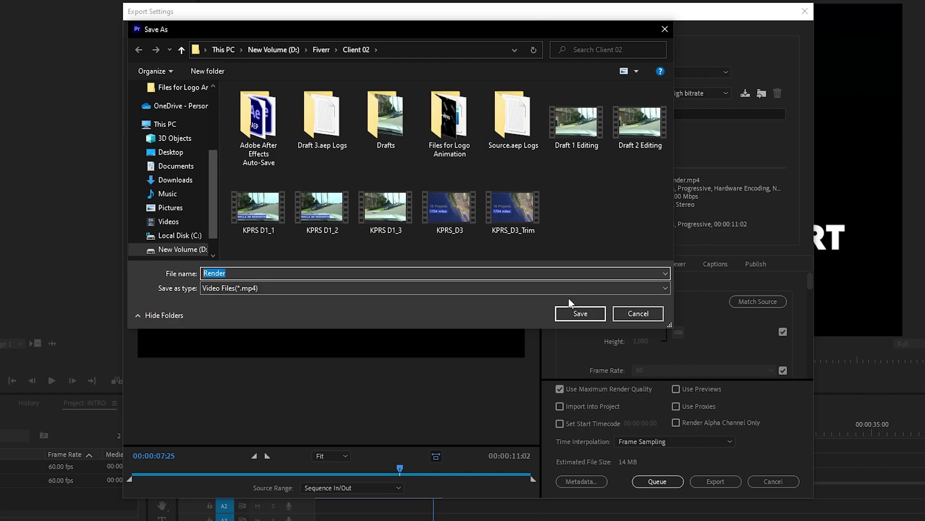
{"action": "left_click", "coordinate": [577, 314]}
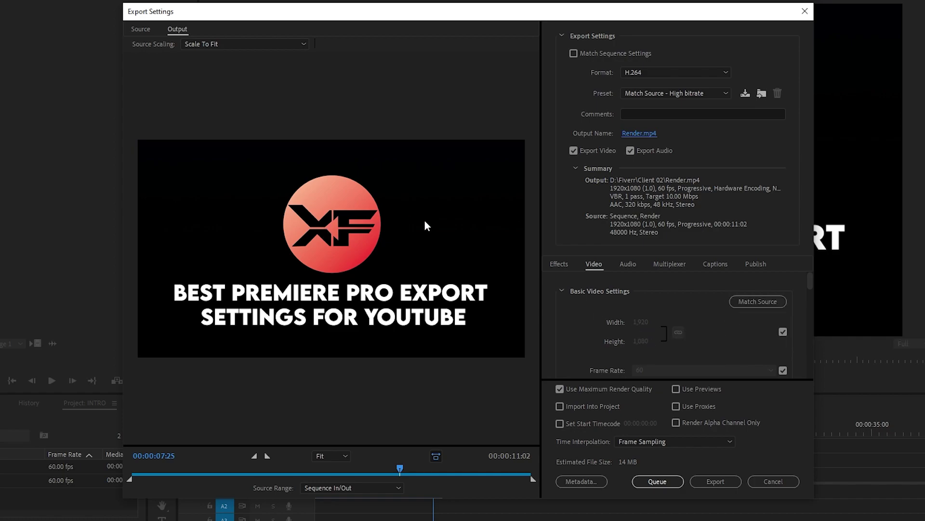
Step: Set the export video frame rate to 60 fps instead of matching the source
{"action": "left_click_drag", "start_coordinate": [810, 283], "coordinate": [811, 289]}
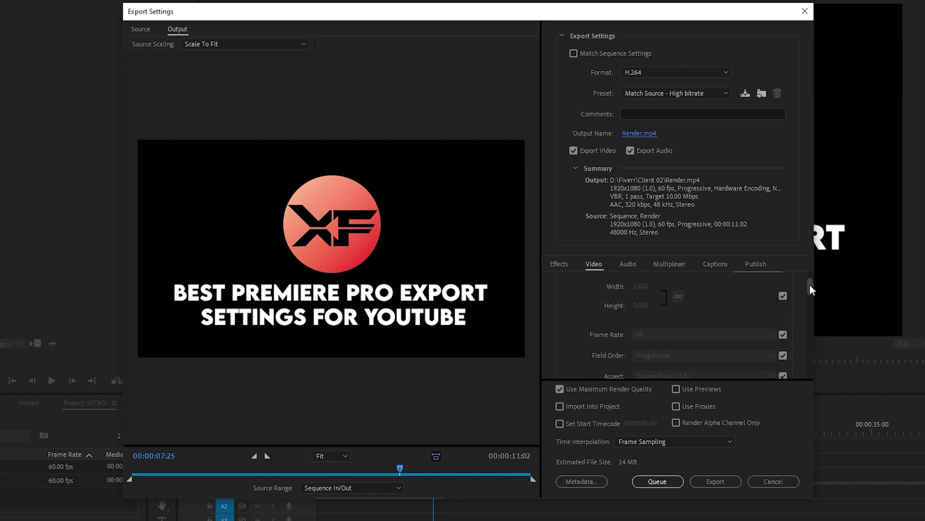
{"action": "left_click_drag", "start_coordinate": [811, 289], "coordinate": [811, 297]}
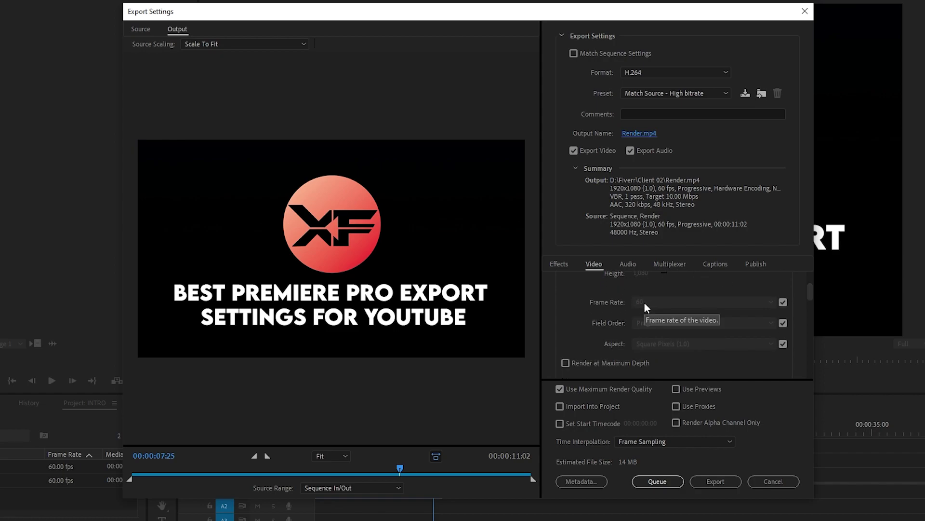
{"action": "left_click", "coordinate": [783, 302]}
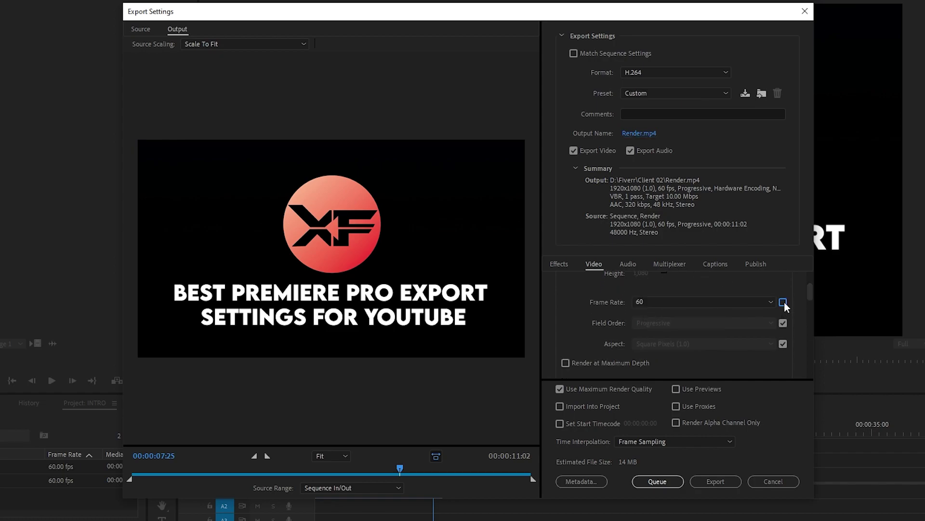
{"action": "left_click", "coordinate": [735, 304]}
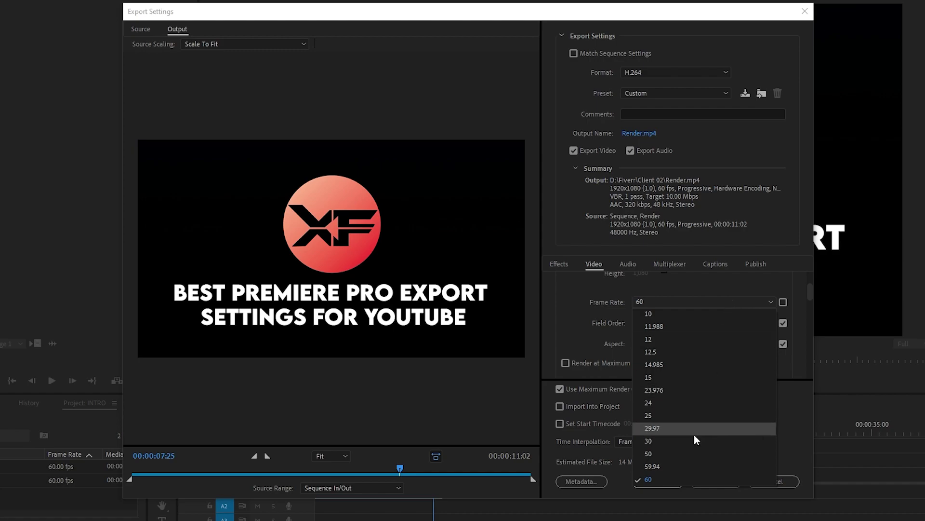
{"action": "left_click", "coordinate": [679, 480]}
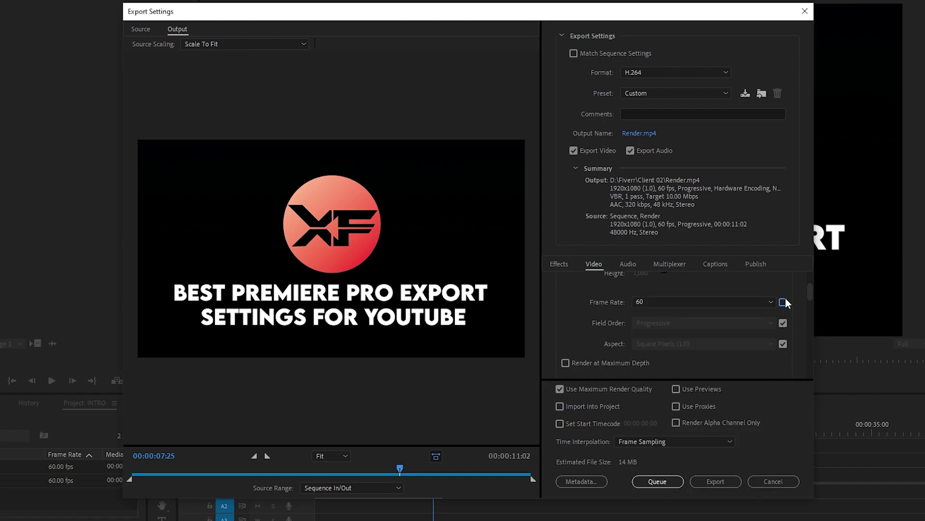
{"action": "left_click", "coordinate": [770, 302]}
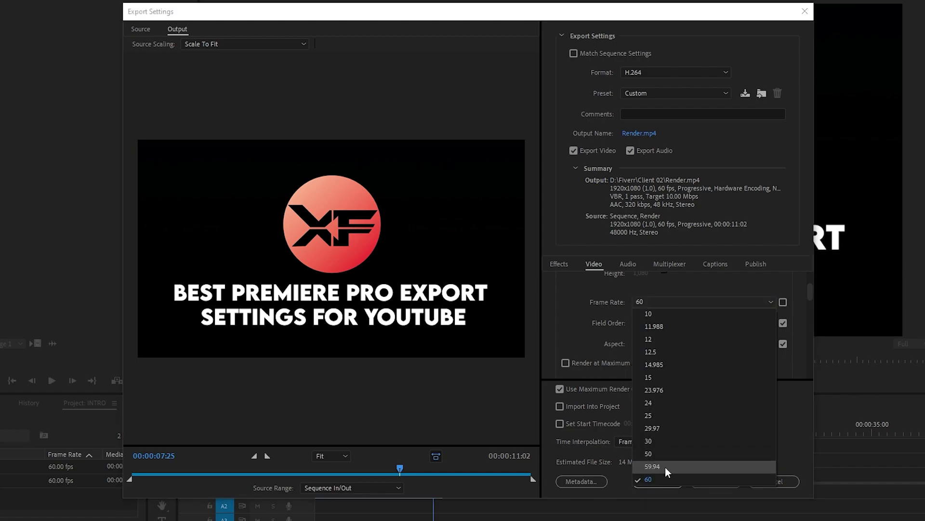
{"action": "left_click", "coordinate": [668, 480]}
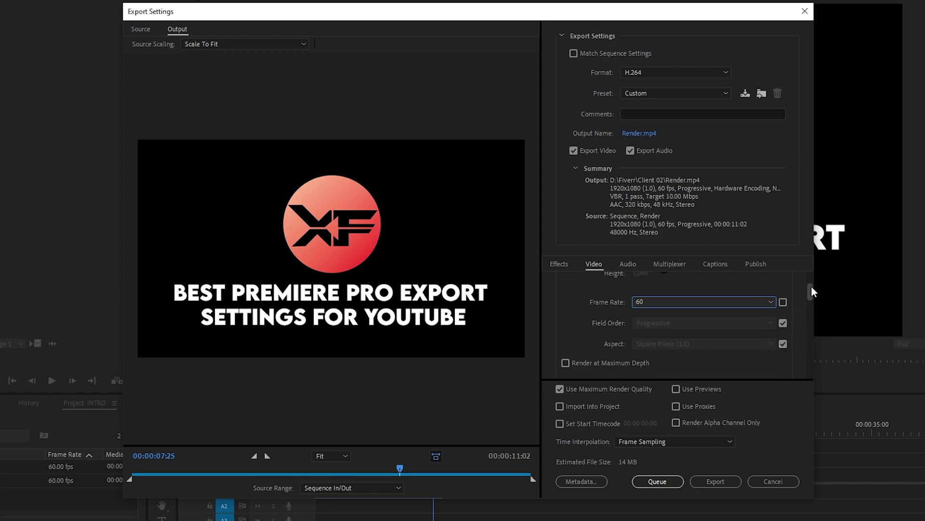
{"action": "scroll", "coordinate": [810, 296], "scroll_direction": "down", "scroll_amount": 1}
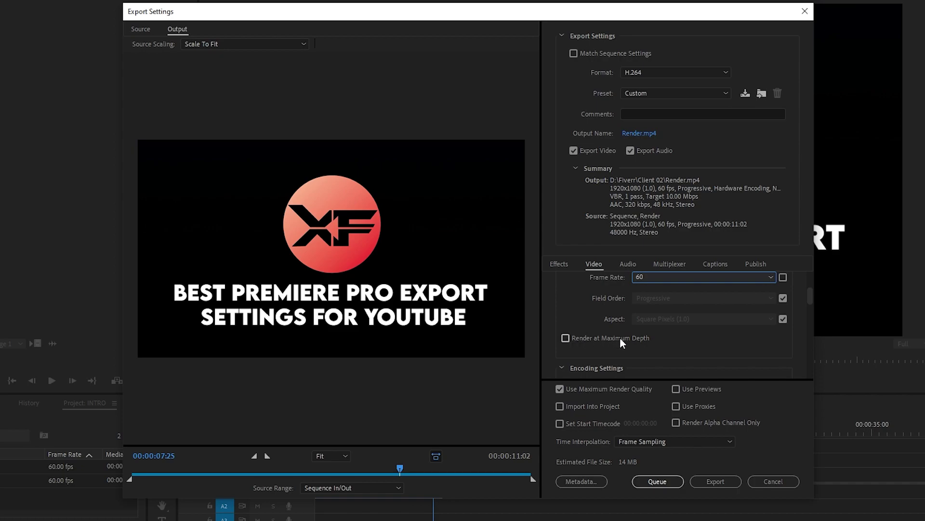
Step: Enable Render at Maximum Depth and keep Hardware Encoding as the performance setting
{"action": "left_click", "coordinate": [567, 338]}
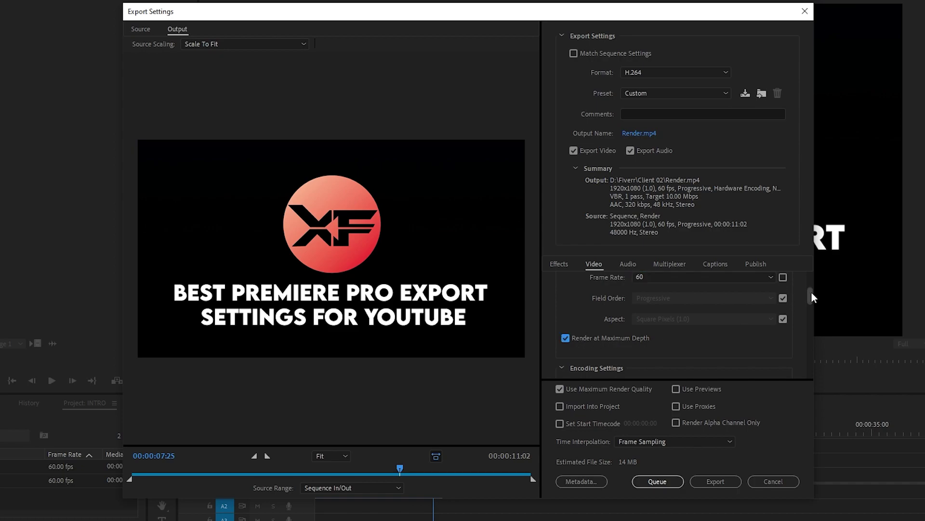
{"action": "scroll", "coordinate": [812, 296], "scroll_direction": "down", "scroll_amount": 3}
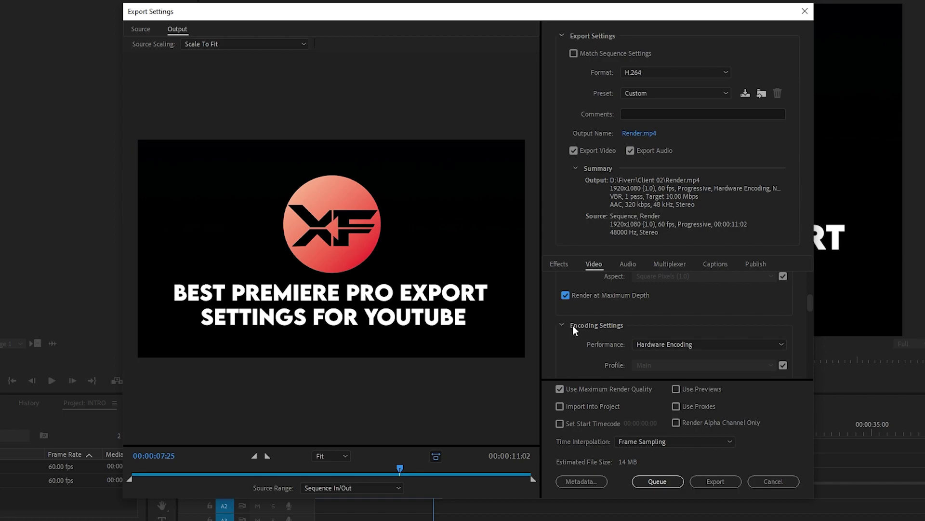
{"action": "mouse_move", "coordinate": [597, 348]}
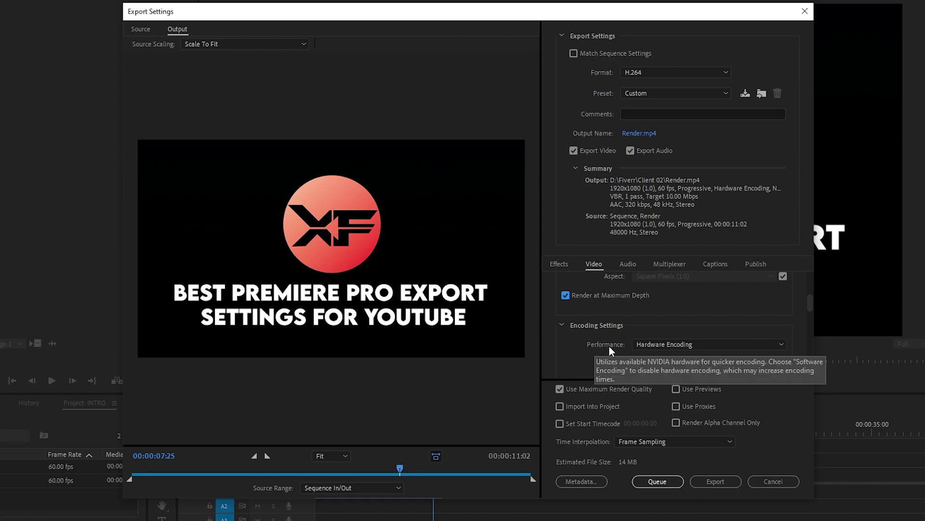
{"action": "left_click", "coordinate": [689, 345]}
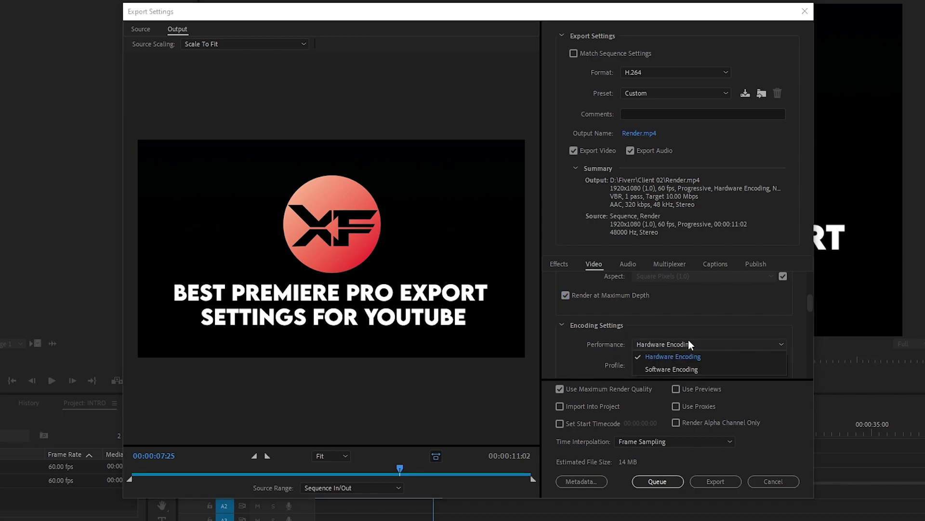
{"action": "left_click", "coordinate": [692, 357]}
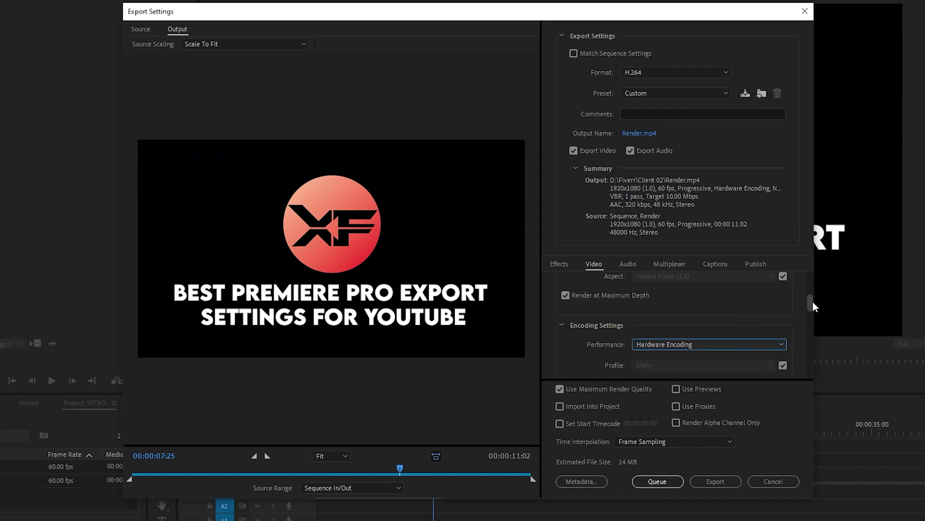
{"action": "left_click_drag", "start_coordinate": [812, 307], "coordinate": [812, 312]}
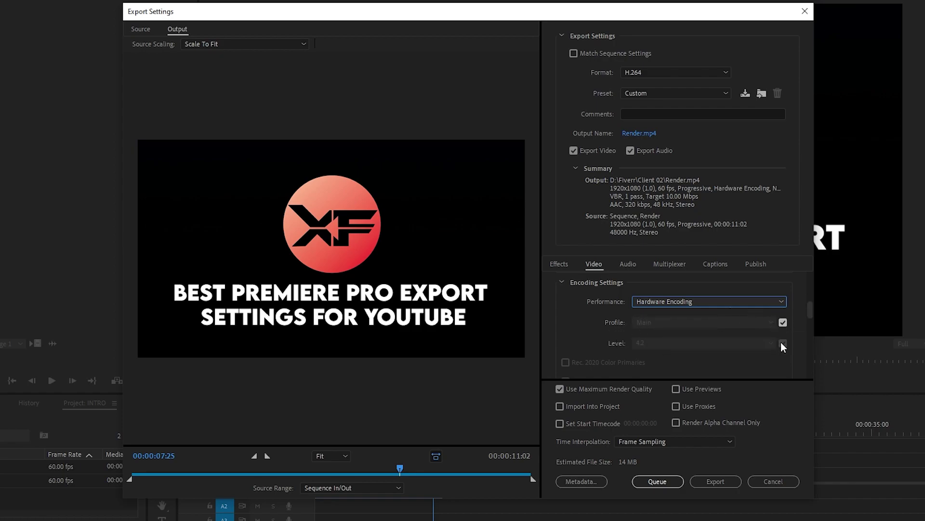
Step: Unlock the H.264 Profile setting and keep it at Main
{"action": "left_click_drag", "start_coordinate": [810, 311], "coordinate": [810, 316]}
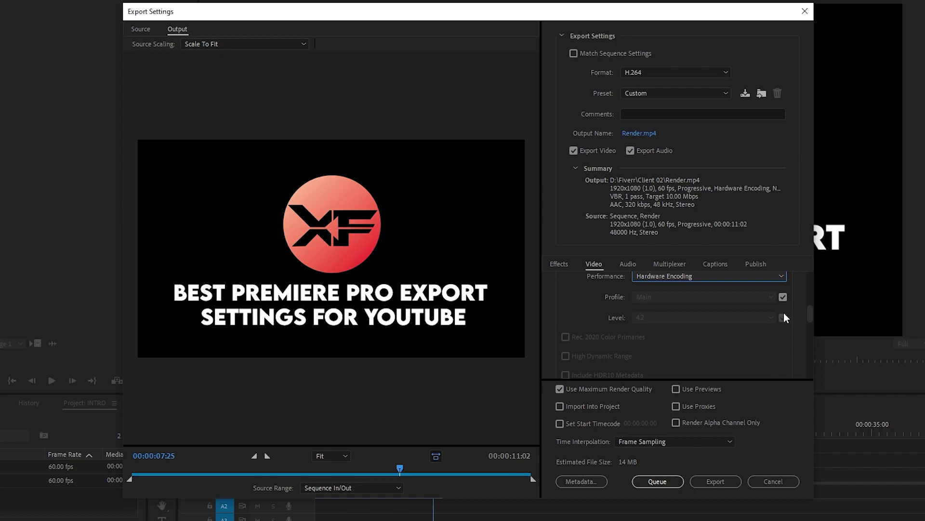
{"action": "left_click", "coordinate": [784, 297]}
{"action": "left_click", "coordinate": [745, 301]}
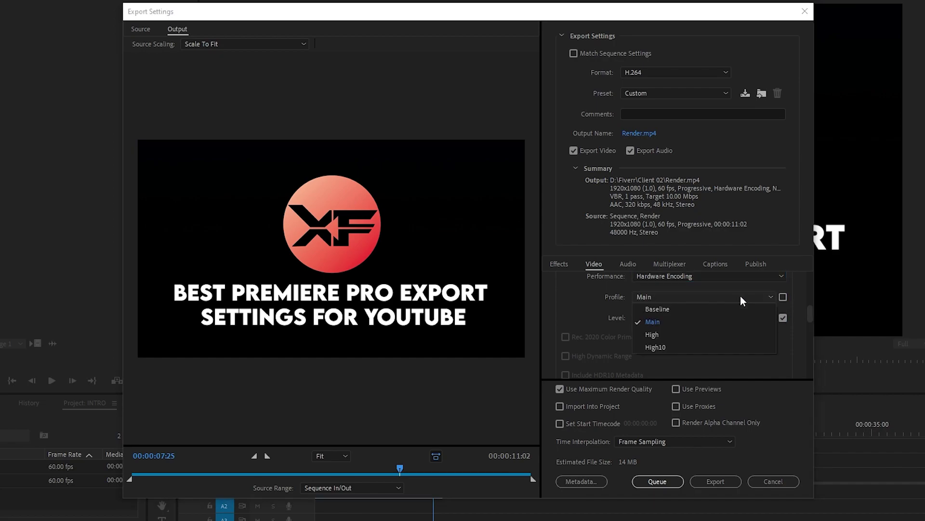
{"action": "left_click", "coordinate": [752, 322]}
Step: Unlock the Level setting, keep it at 4.2, and bring Bitrate Settings into view
{"action": "left_click", "coordinate": [783, 318]}
{"action": "left_click", "coordinate": [733, 322]}
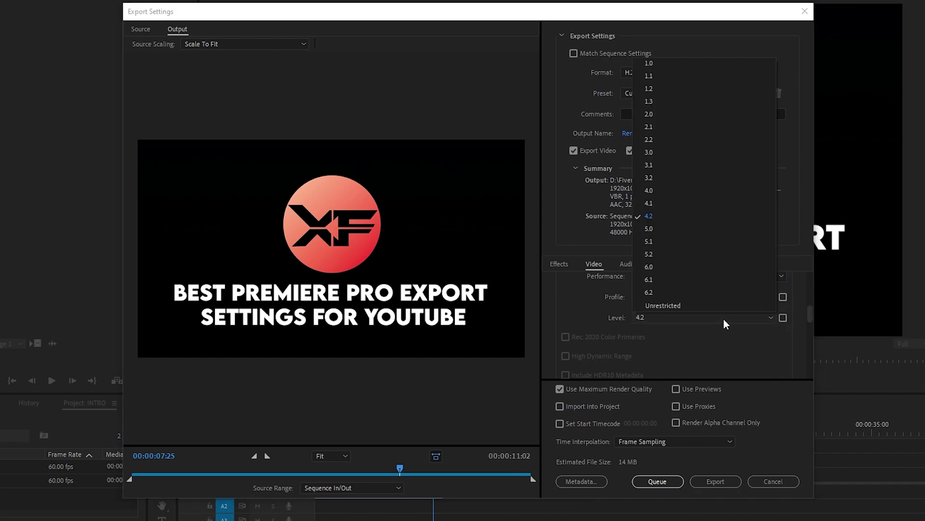
{"action": "left_click", "coordinate": [702, 220]}
{"action": "left_click_drag", "start_coordinate": [810, 313], "coordinate": [812, 357]}
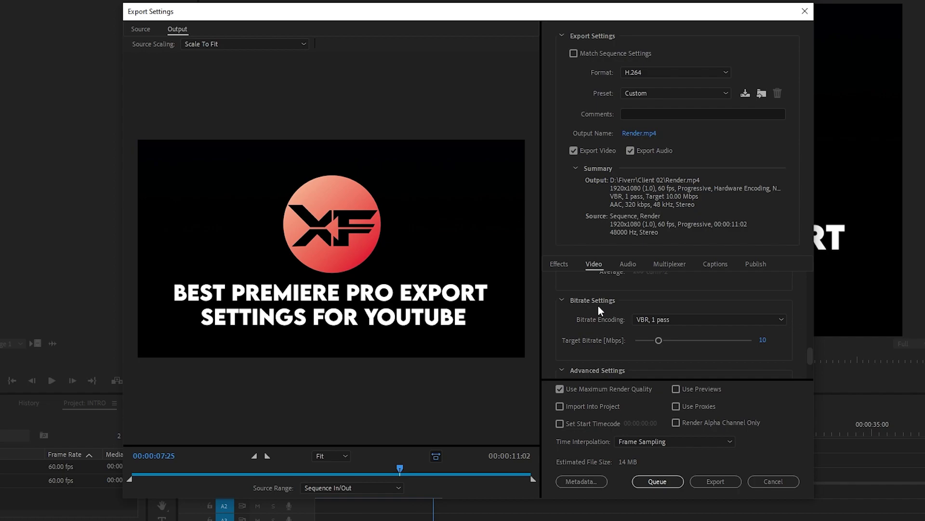
Step: Keep single-pass VBR encoding and drag the target bitrate up to about 16.2 Mbps
{"action": "left_click", "coordinate": [666, 321]}
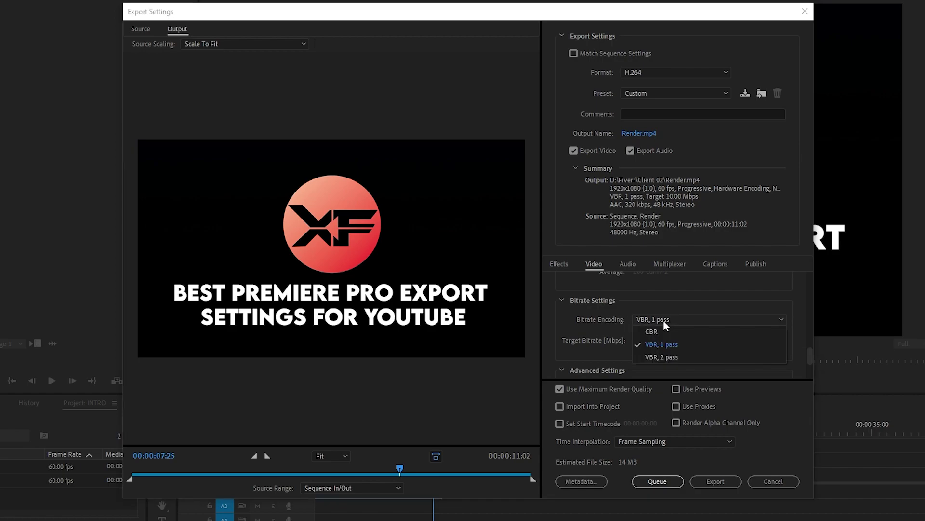
{"action": "left_click", "coordinate": [675, 345]}
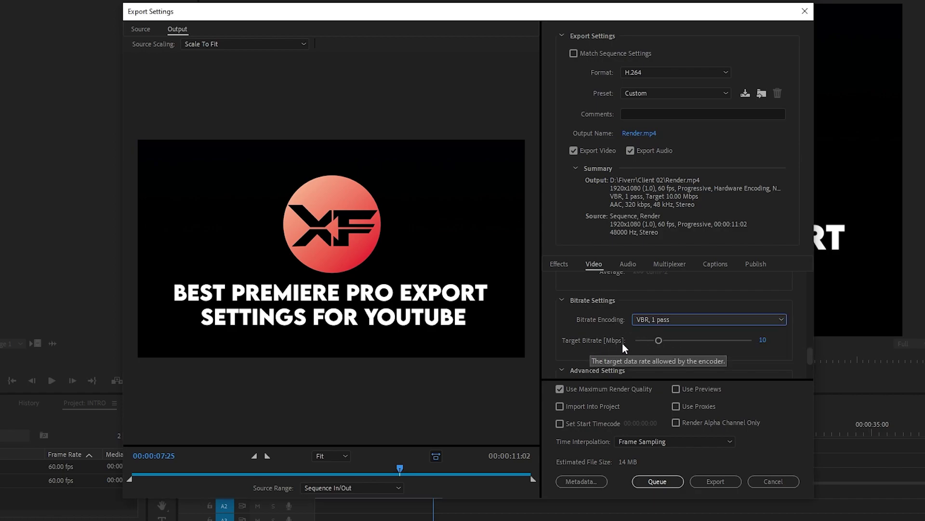
{"action": "left_click", "coordinate": [659, 341]}
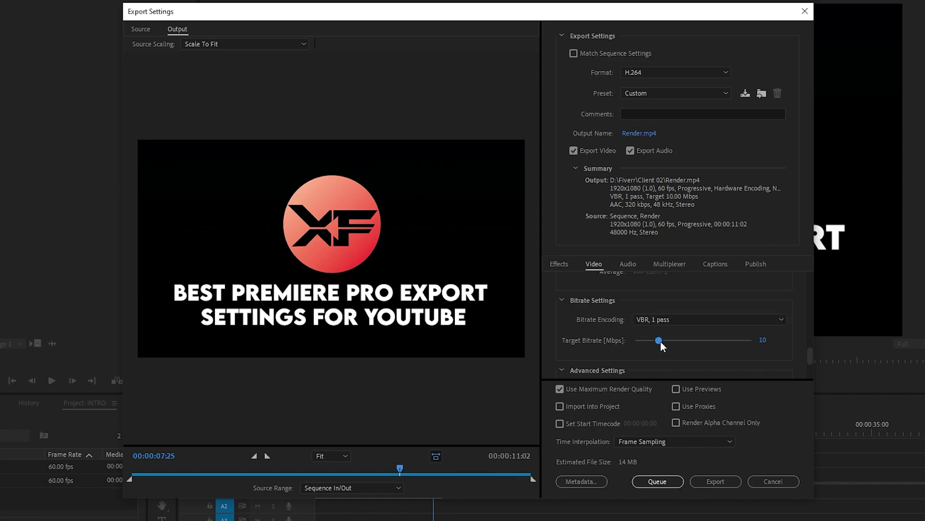
{"action": "left_click_drag", "start_coordinate": [660, 340], "coordinate": [675, 341]}
Step: Enter 15 Mbps as the exact target bitrate value
{"action": "left_click", "coordinate": [767, 341]}
{"action": "type", "text": "15"}
{"action": "key", "text": "Return"}
{"action": "left_click_drag", "start_coordinate": [812, 354], "coordinate": [811, 369]}
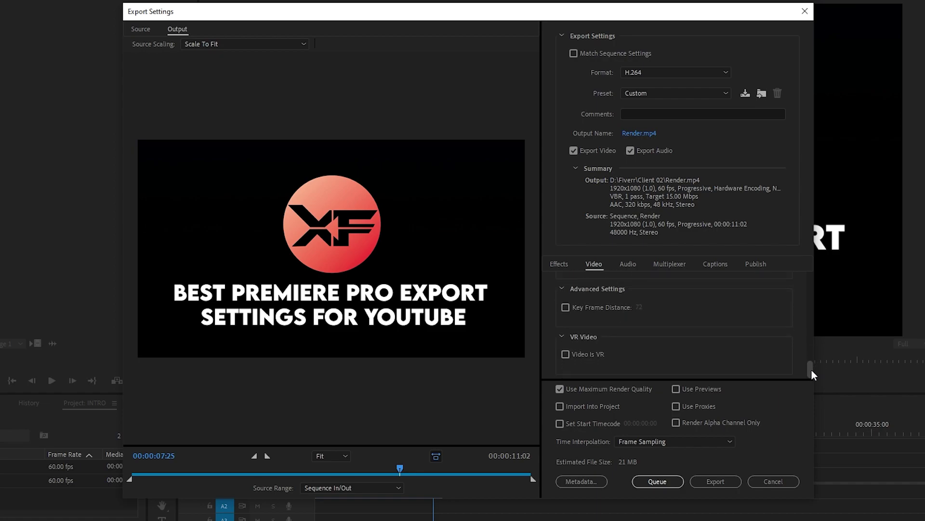